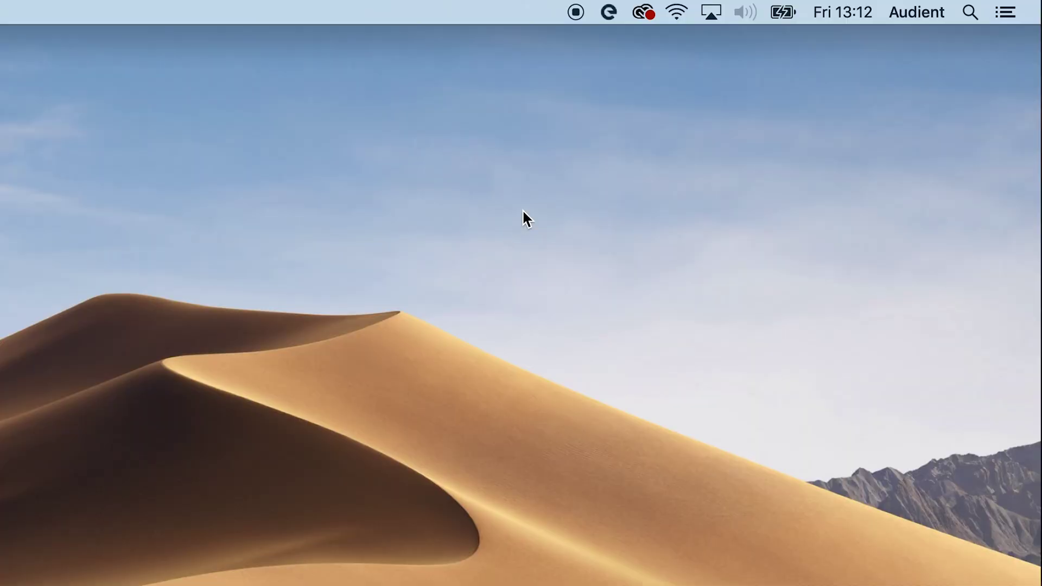
# - Open the Loop-back Mixer window from the EVO menu-bar icon
pyautogui.click(609, 12)
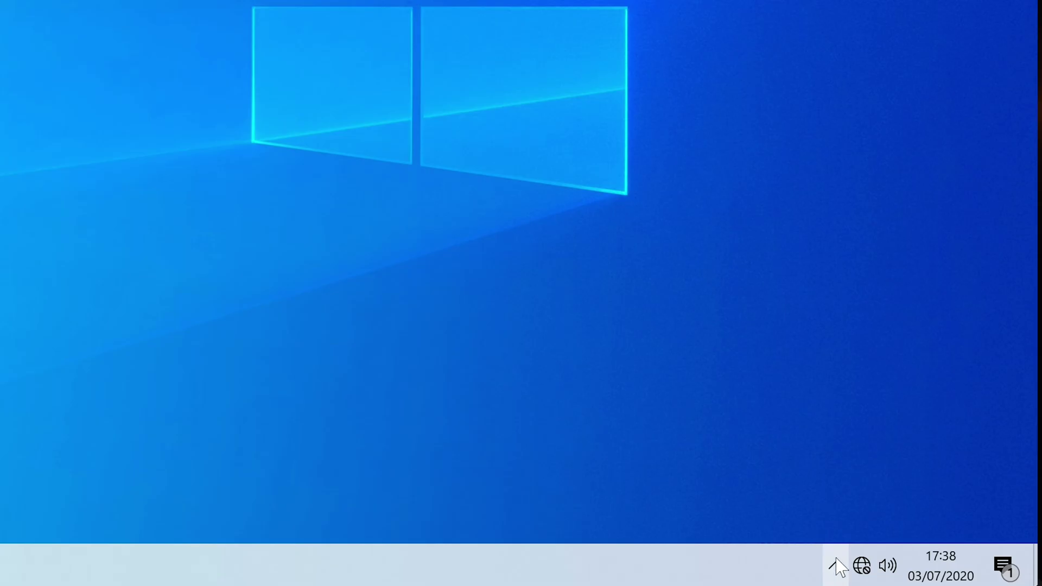
pyautogui.click(837, 566)
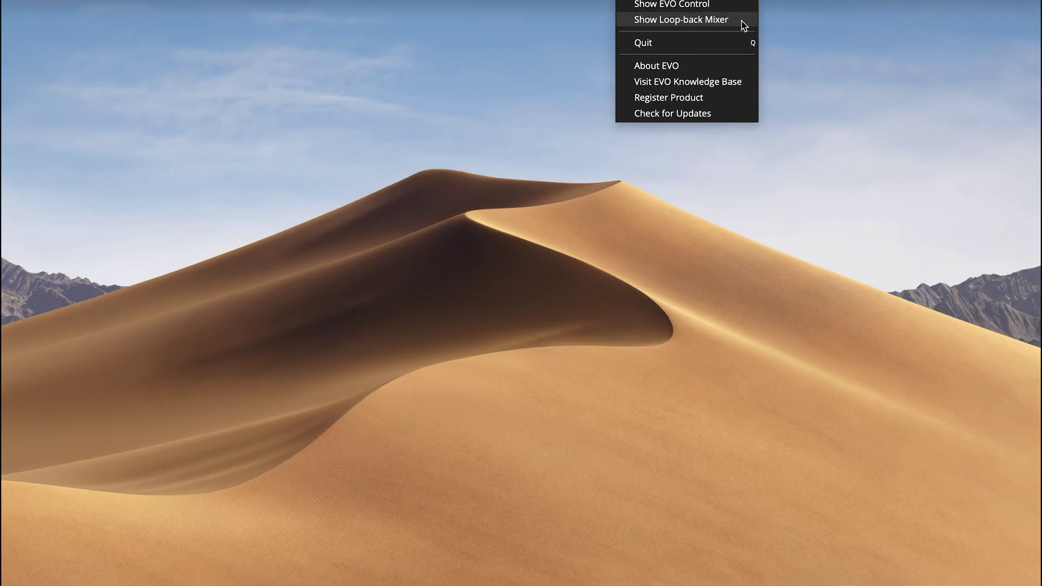
pyautogui.click(743, 47)
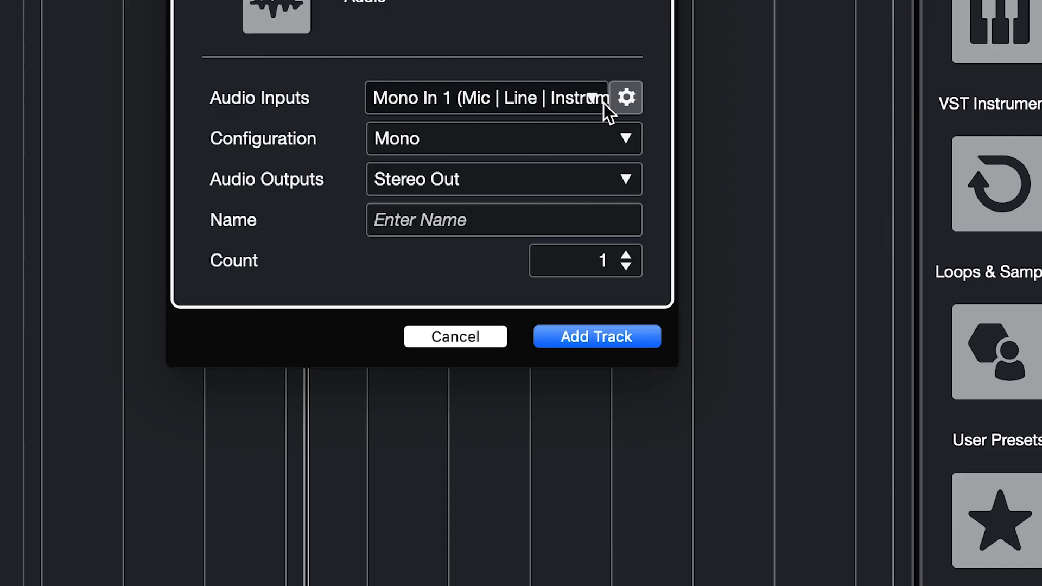
pyautogui.click(596, 97)
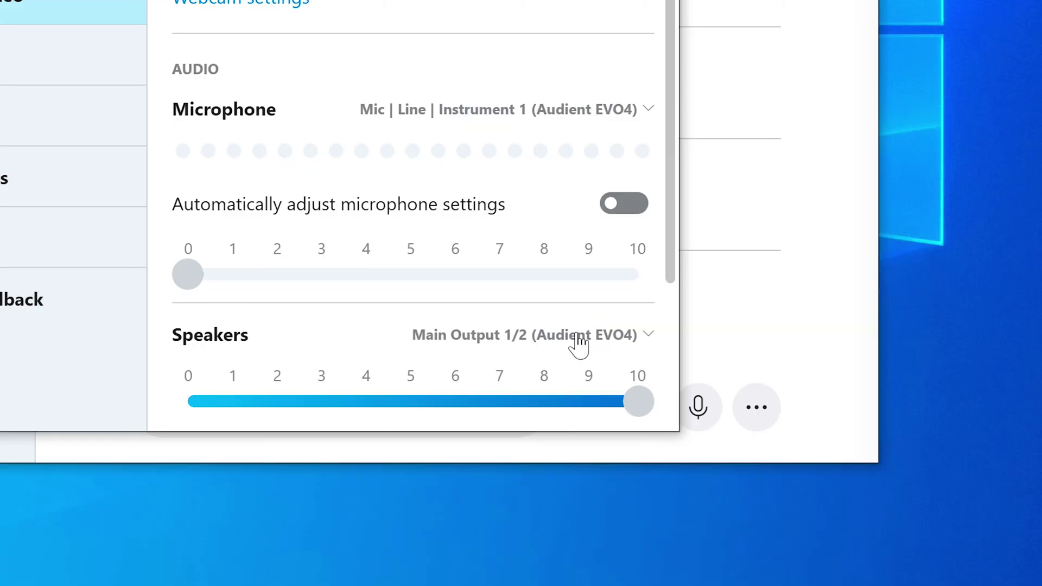
pyautogui.click(578, 335)
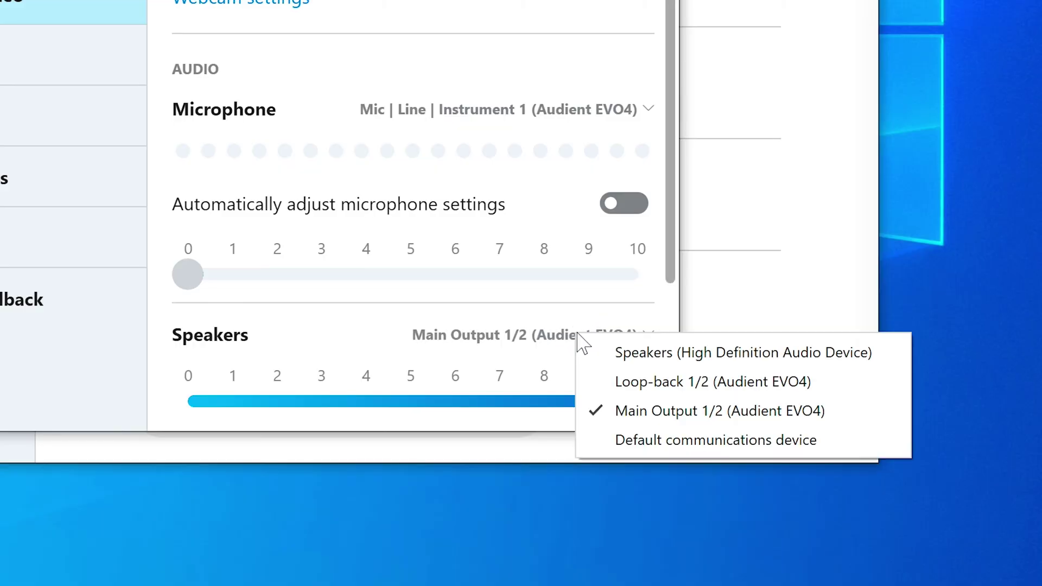
# - Route Skype's speakers to Loop-back 1/2 (Audient EVO4) and choose the left front speaker channel
pyautogui.click(683, 383)
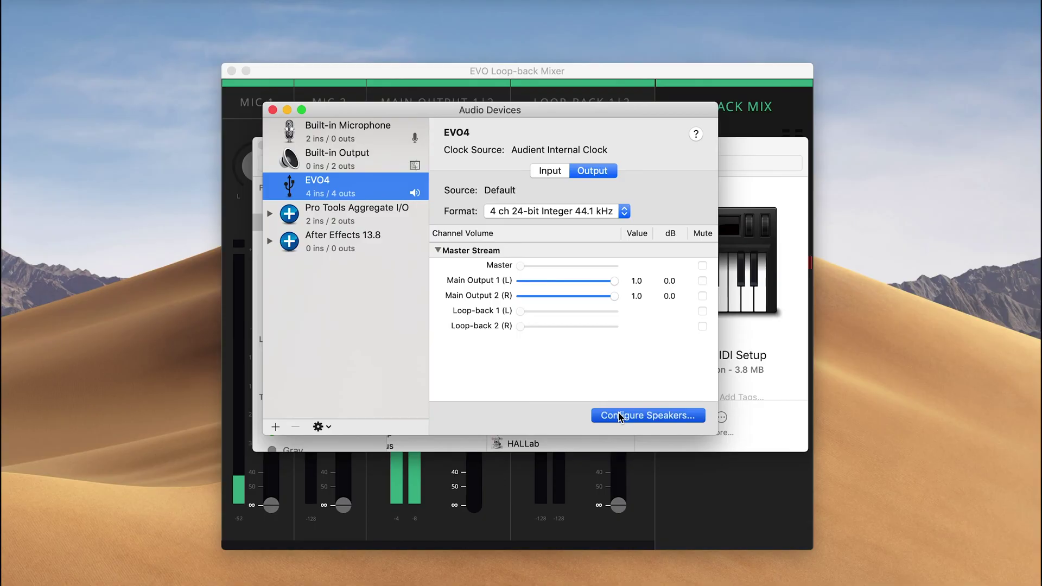
pyautogui.click(619, 416)
pyautogui.click(450, 262)
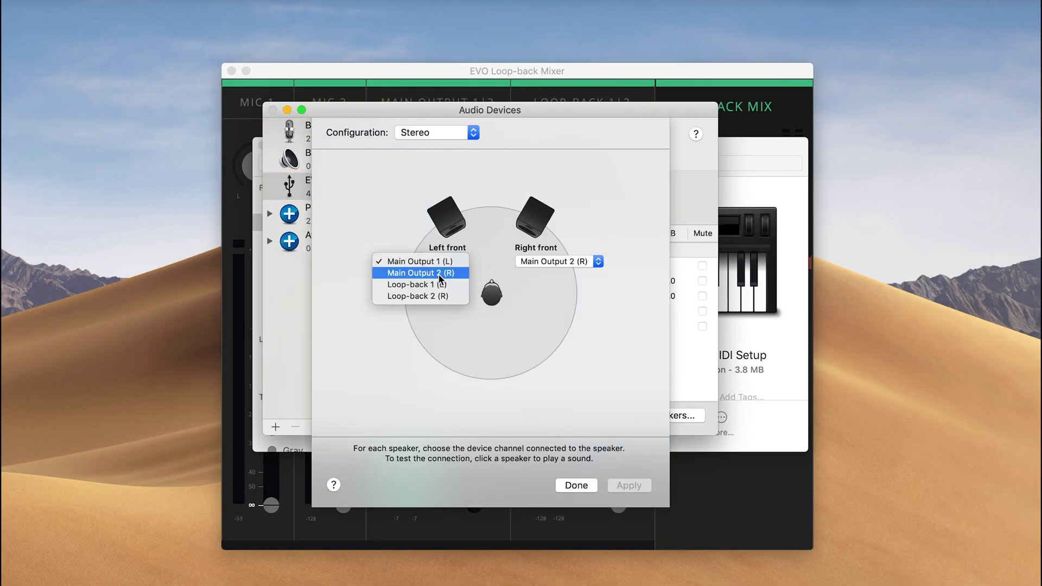
# - Assign the right front speaker to Loop-back 2 (R) and apply the speaker configuration
pyautogui.click(564, 263)
pyautogui.click(572, 286)
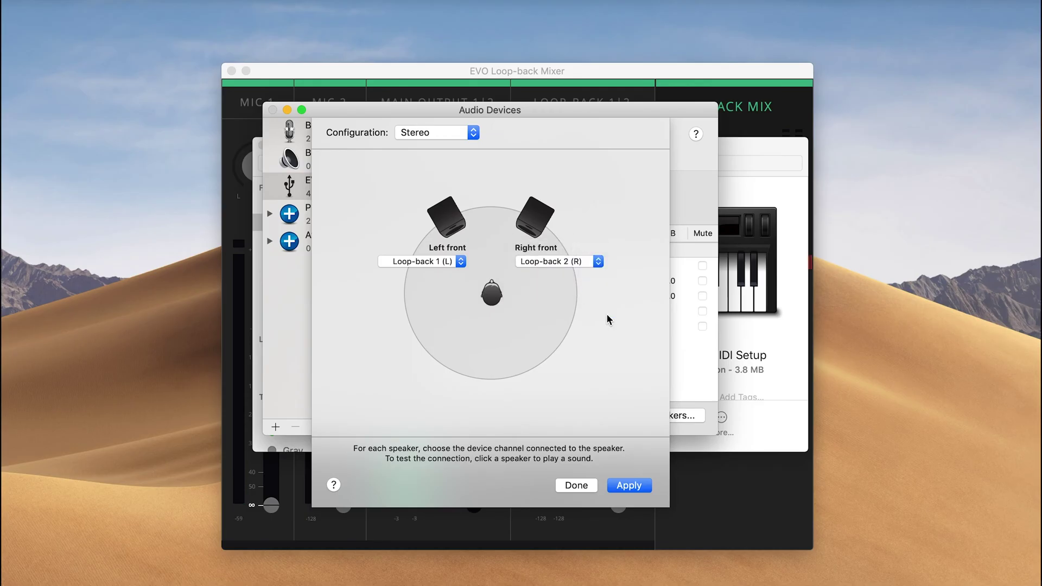
pyautogui.click(576, 485)
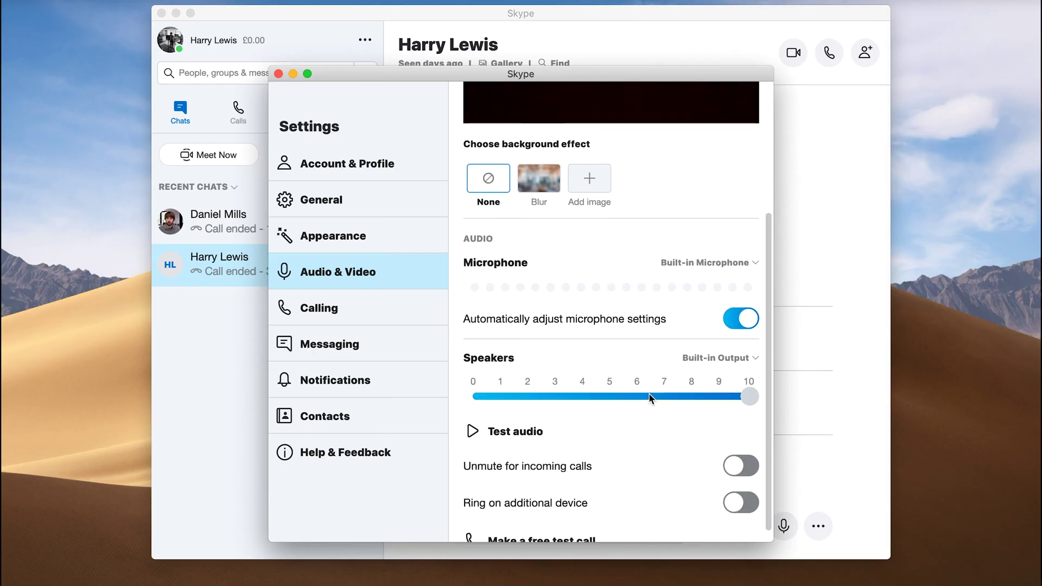
# - Set Skype's microphone and speakers to EVO4, then bring the loop-back mixer forward
pyautogui.click(691, 262)
pyautogui.click(702, 280)
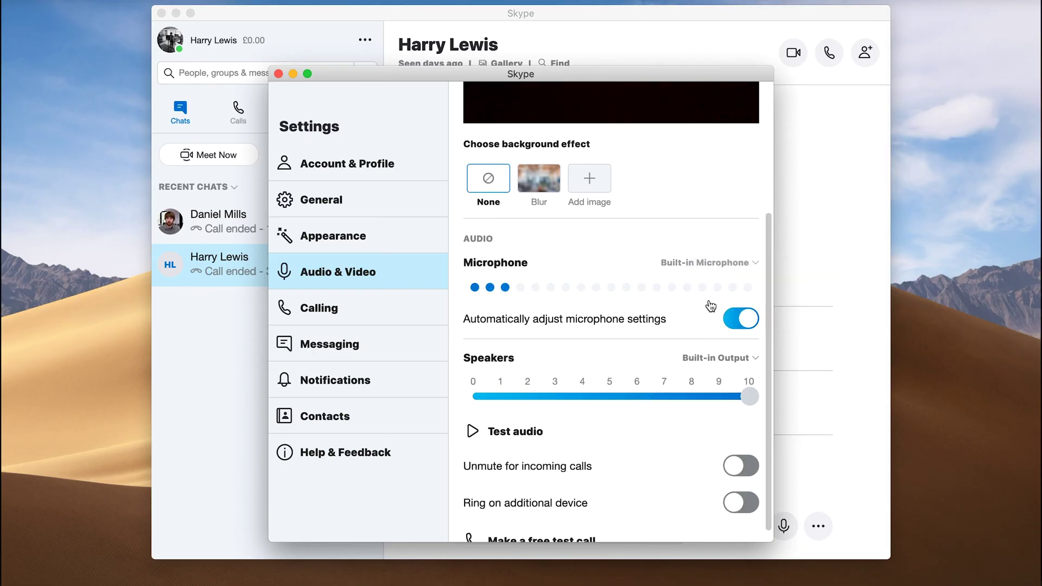
pyautogui.click(708, 359)
pyautogui.click(713, 363)
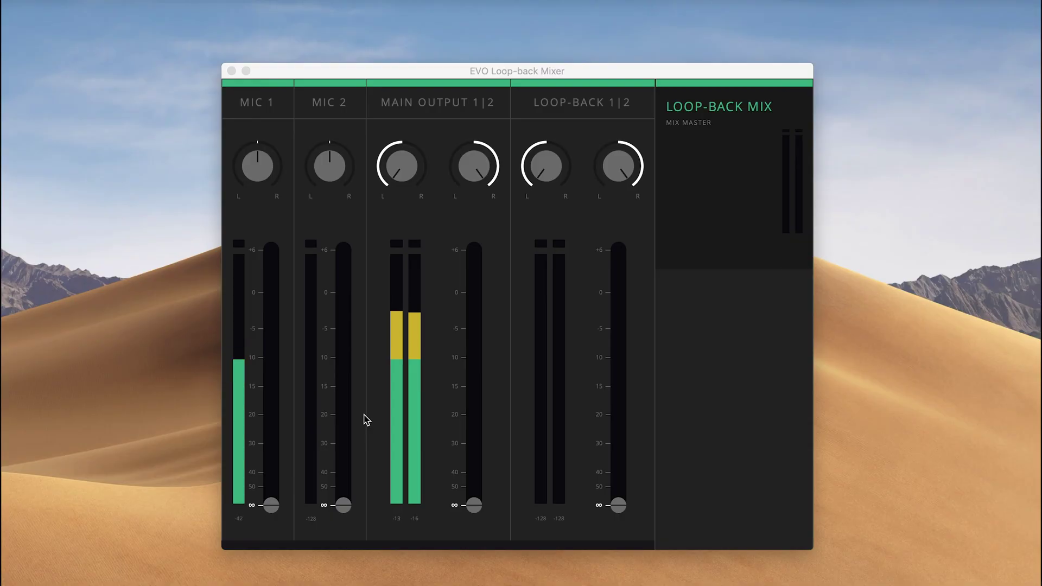
pyautogui.click(481, 508)
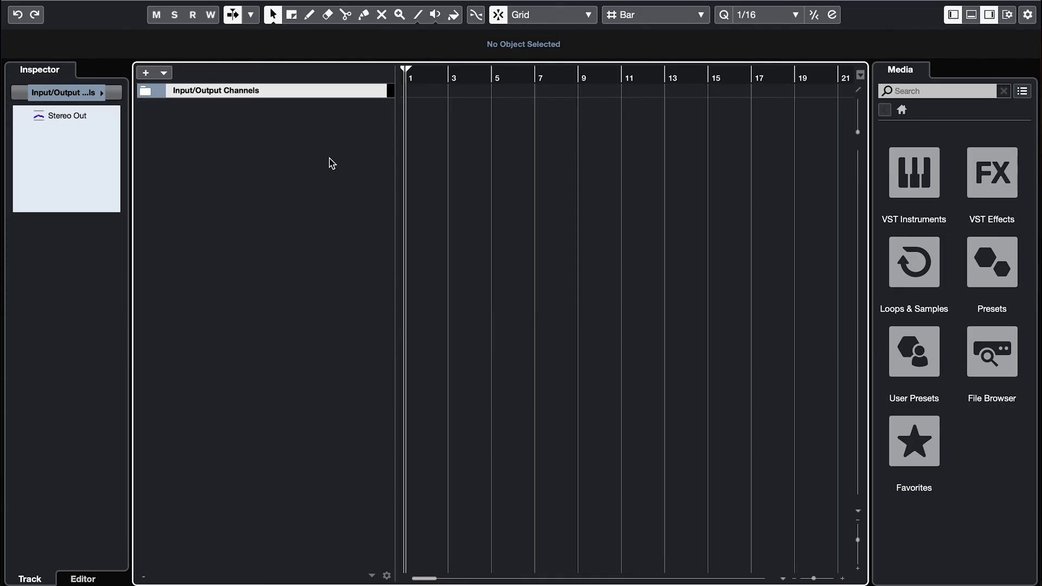
pyautogui.rightClick(291, 141)
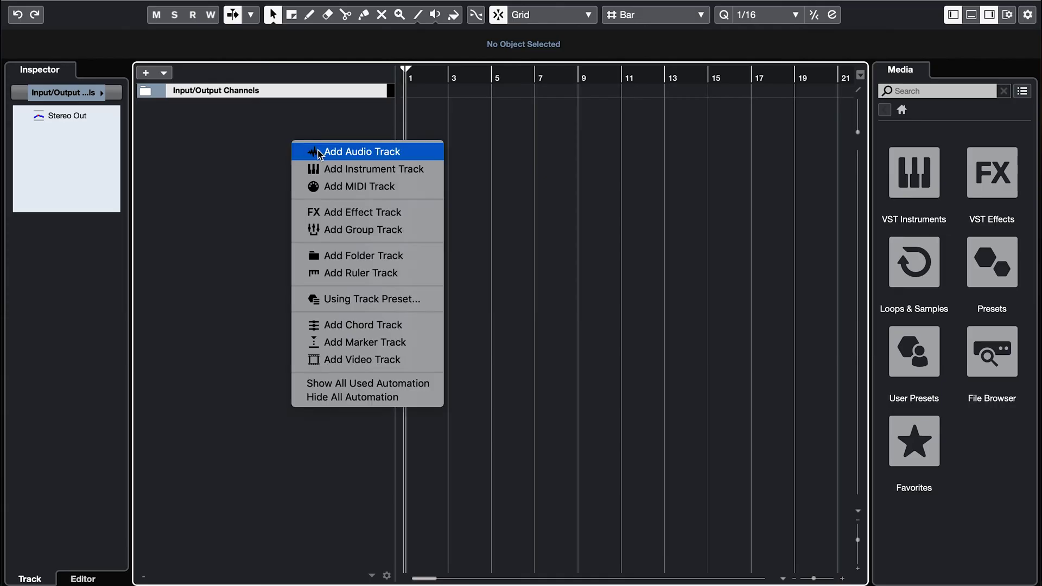
# - Add a stereo audio track named Computer Audio with input Stereo In 2
pyautogui.click(317, 152)
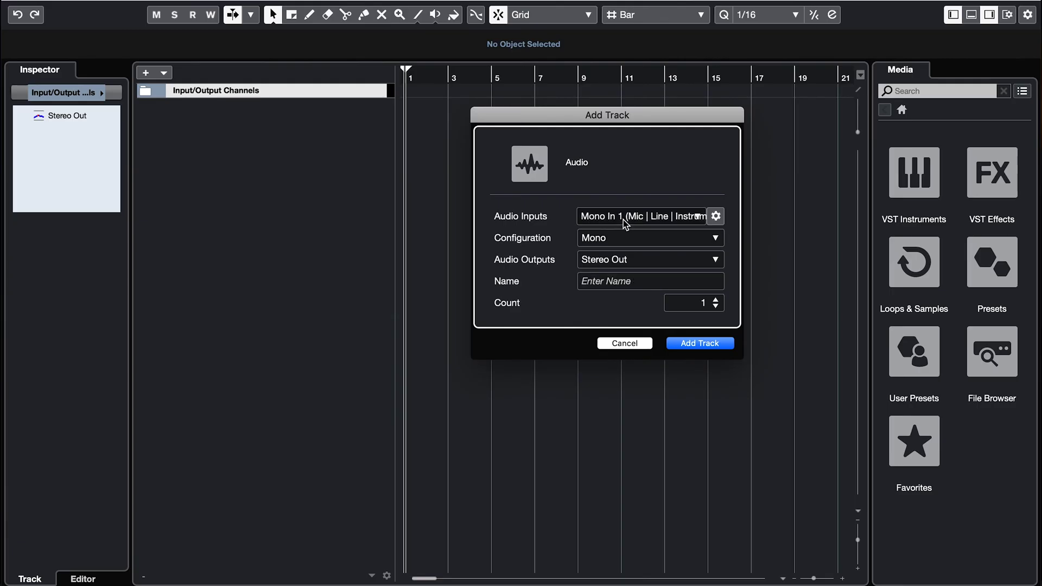
pyautogui.click(624, 219)
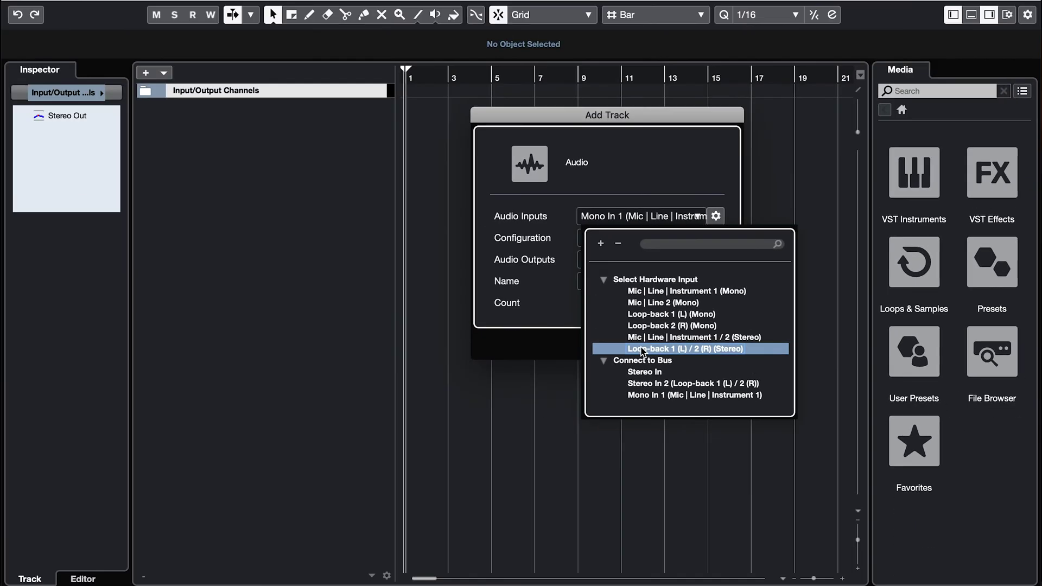
pyautogui.click(642, 349)
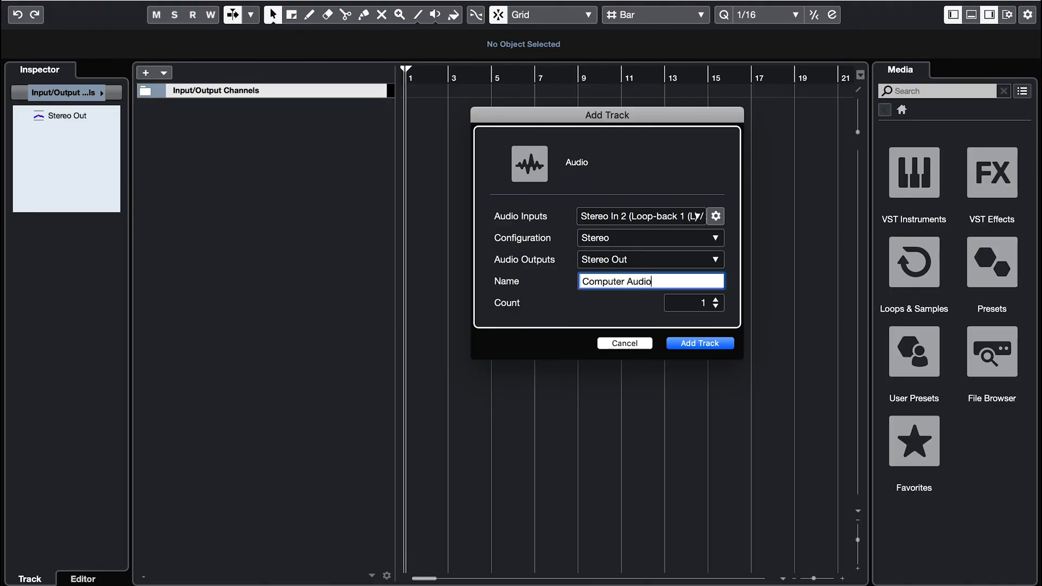
pyautogui.click(700, 343)
# - Add a mono audio track named Mic with input Mono In 1
pyautogui.rightClick(277, 343)
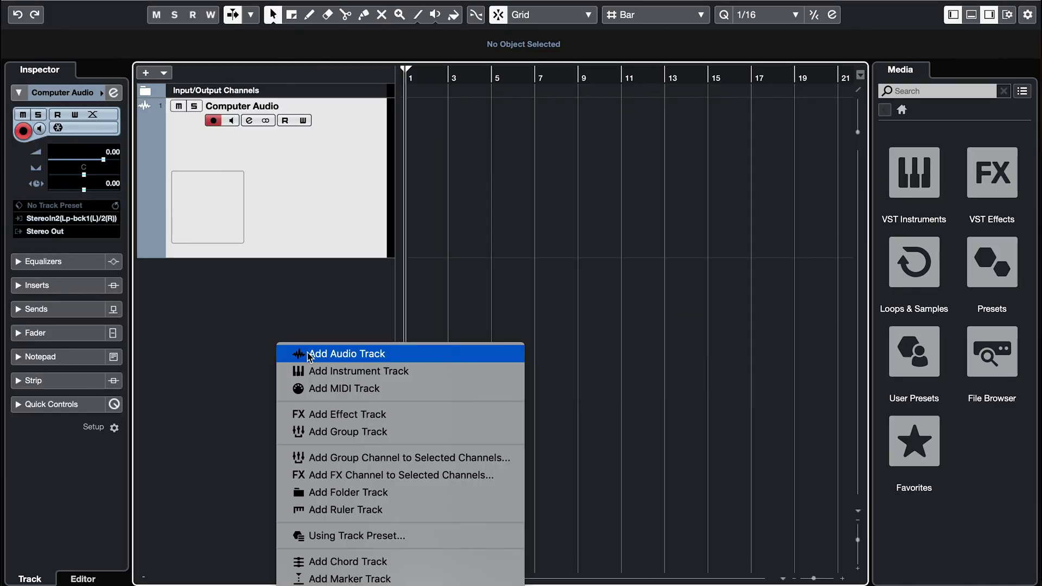
pyautogui.click(309, 355)
pyautogui.click(699, 217)
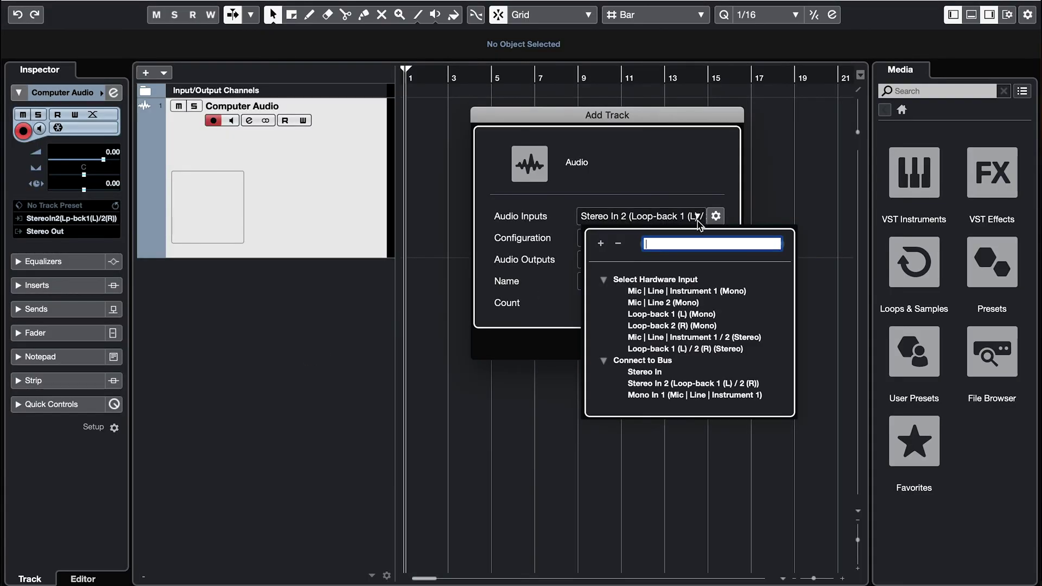
pyautogui.click(674, 292)
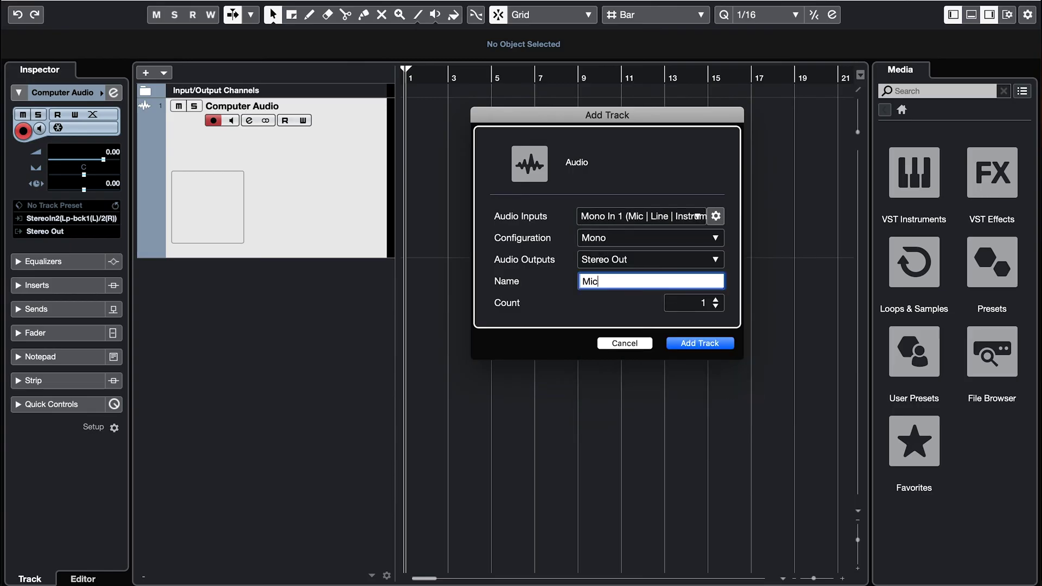
pyautogui.write('Mic')
pyautogui.press('Return')
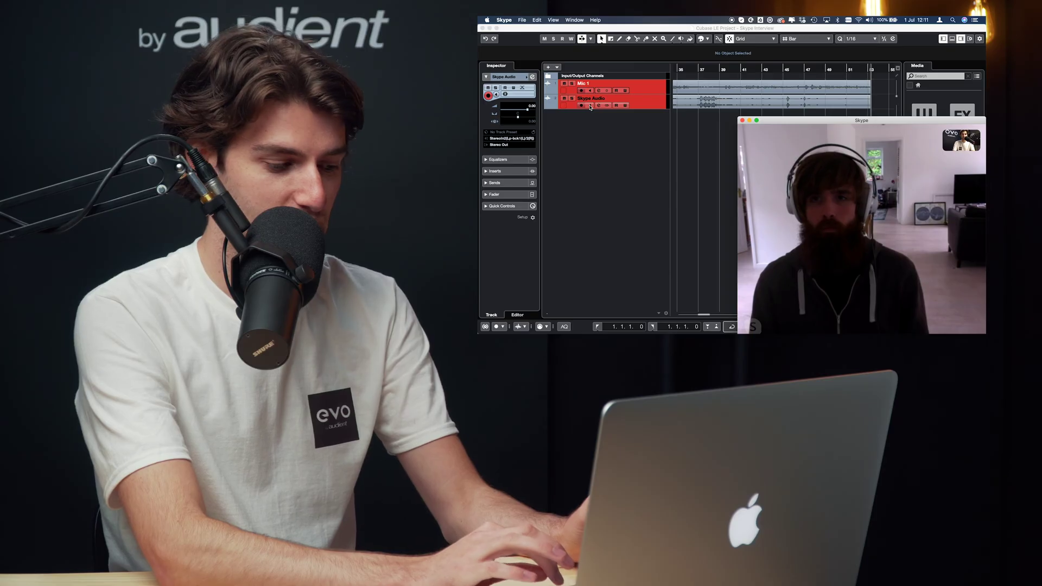
# - Switch between the Cubase recording project and the Skype call window during recording
pyautogui.click(591, 107)
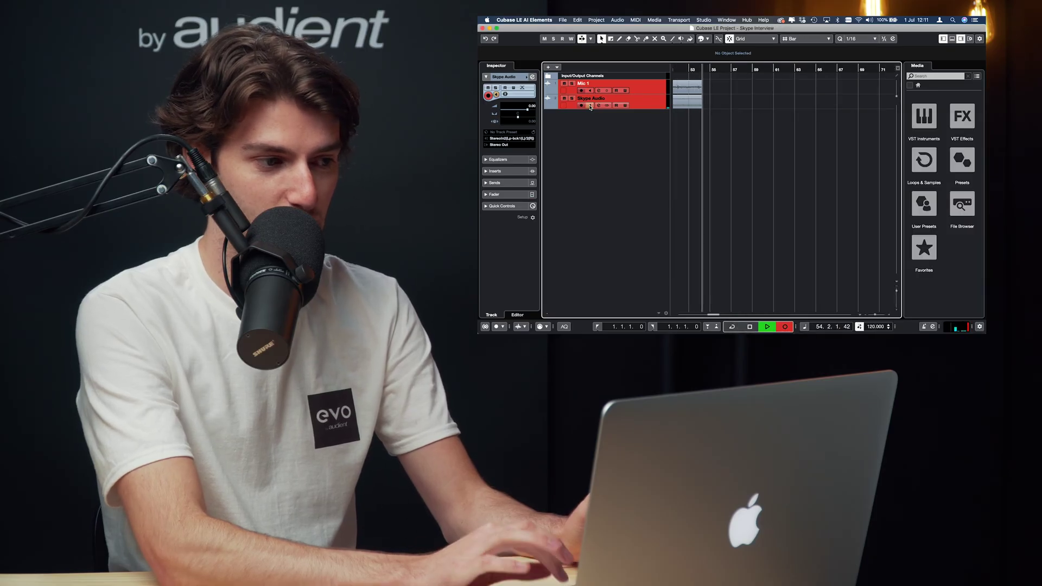
pyautogui.press('super+Tab')
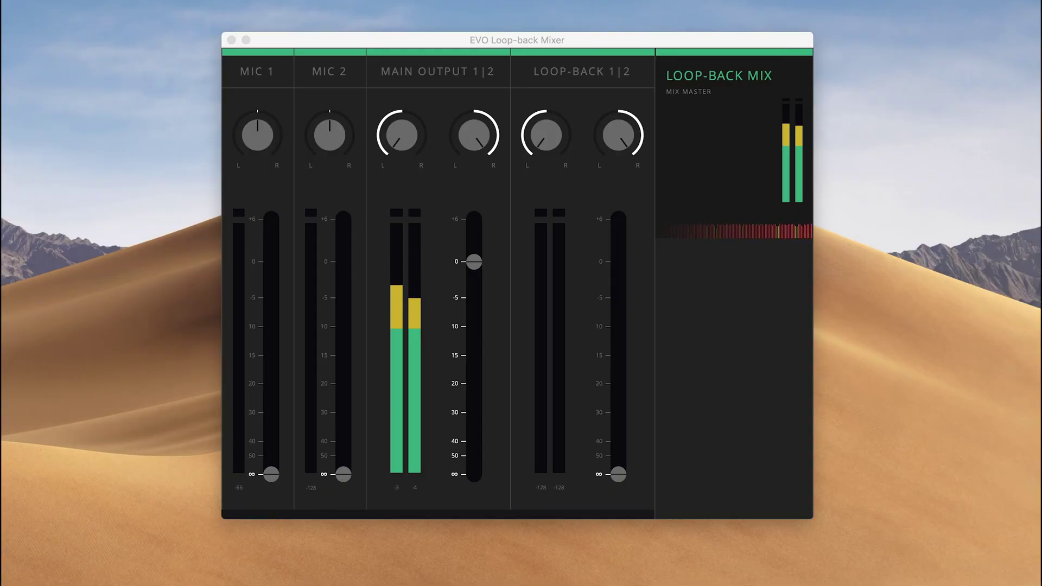
# - Launch Audio MIDI Setup from the Applications > Utilities folder
pyautogui.moveTo(105, 556)
pyautogui.click(107, 556)
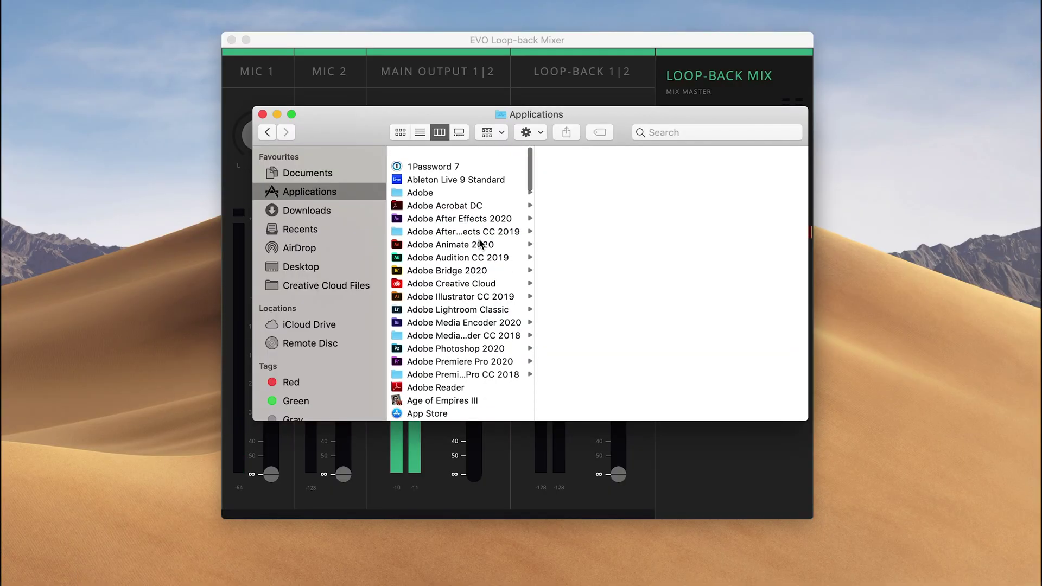
pyautogui.scroll(-15, 479, 239)
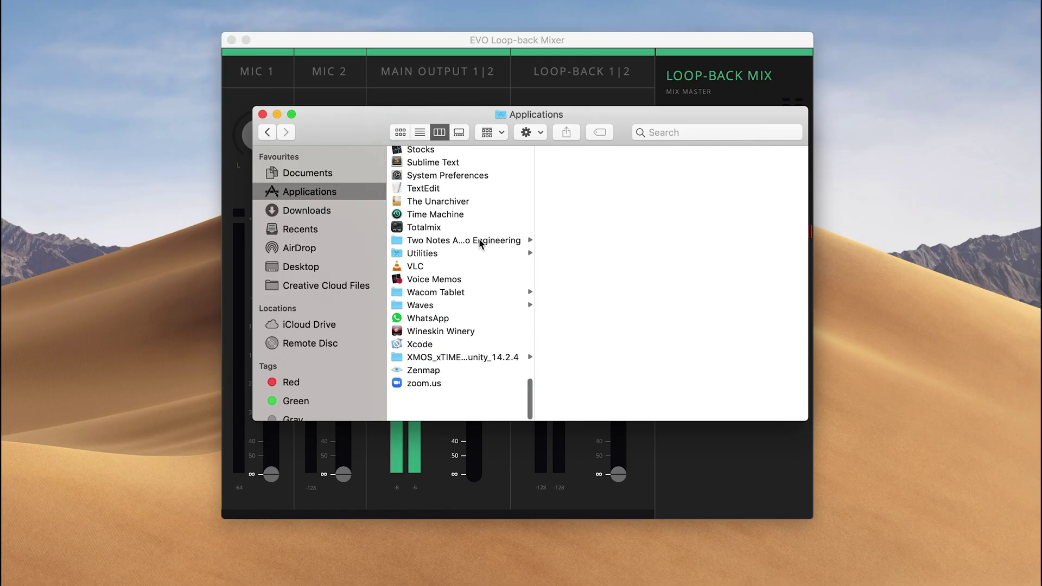
pyautogui.click(438, 284)
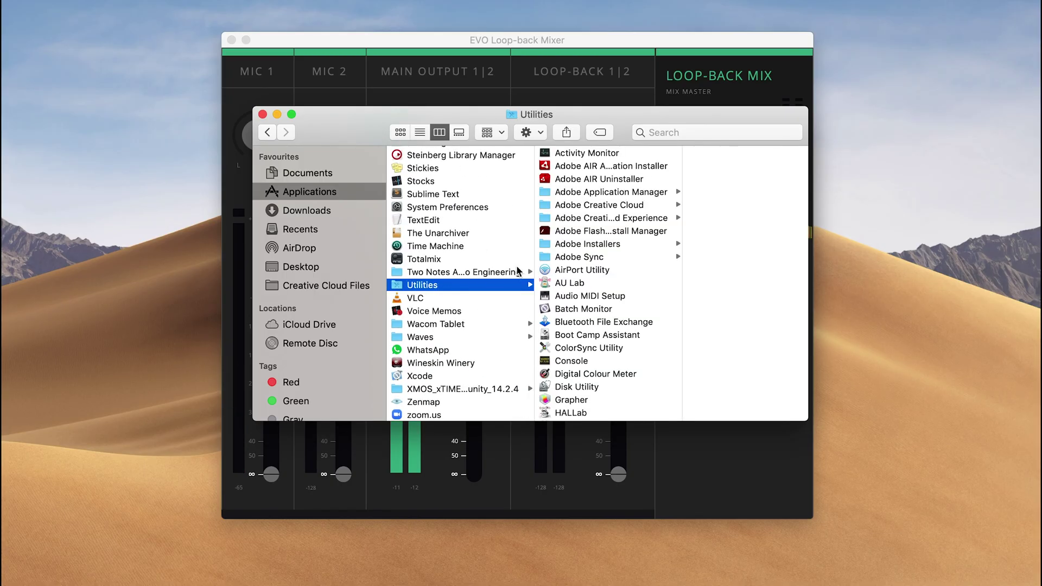
pyautogui.doubleClick(575, 296)
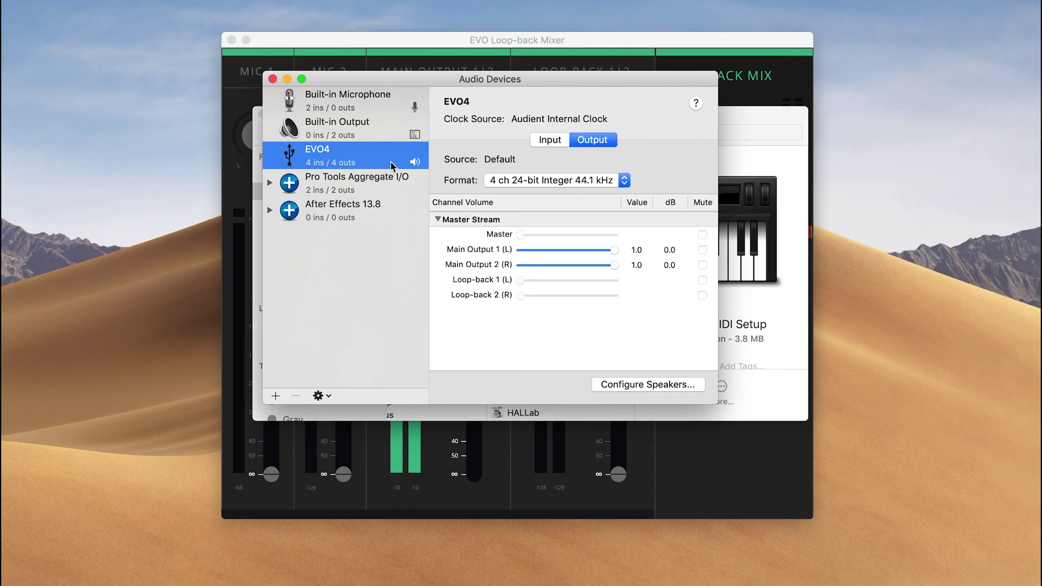
# - Map EVO4 speakers to Loop-back 1 (L) and Loop-back 2 (R), apply, and close the windows
pyautogui.click(621, 387)
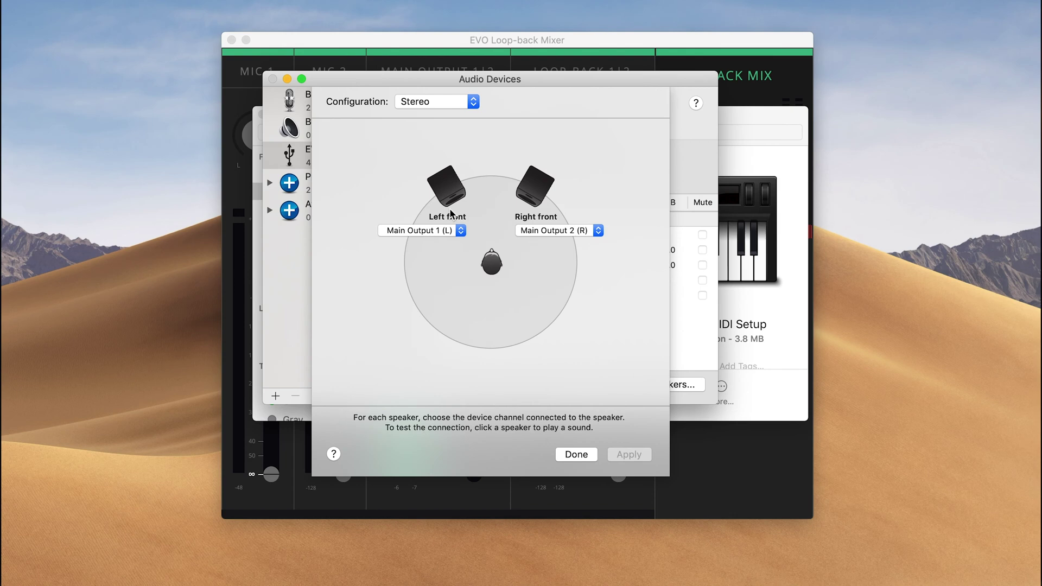
pyautogui.click(450, 231)
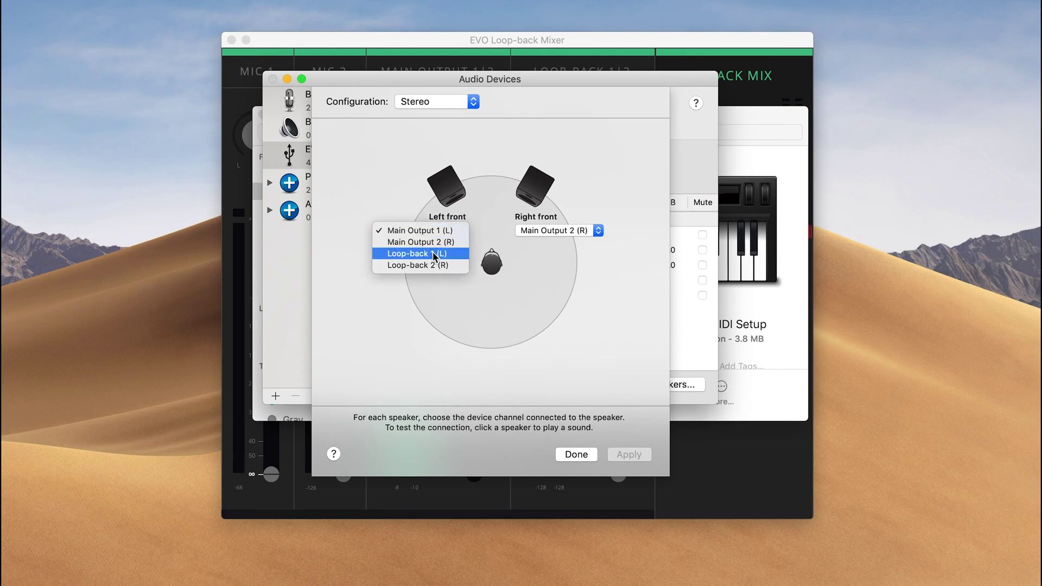
pyautogui.press('Escape')
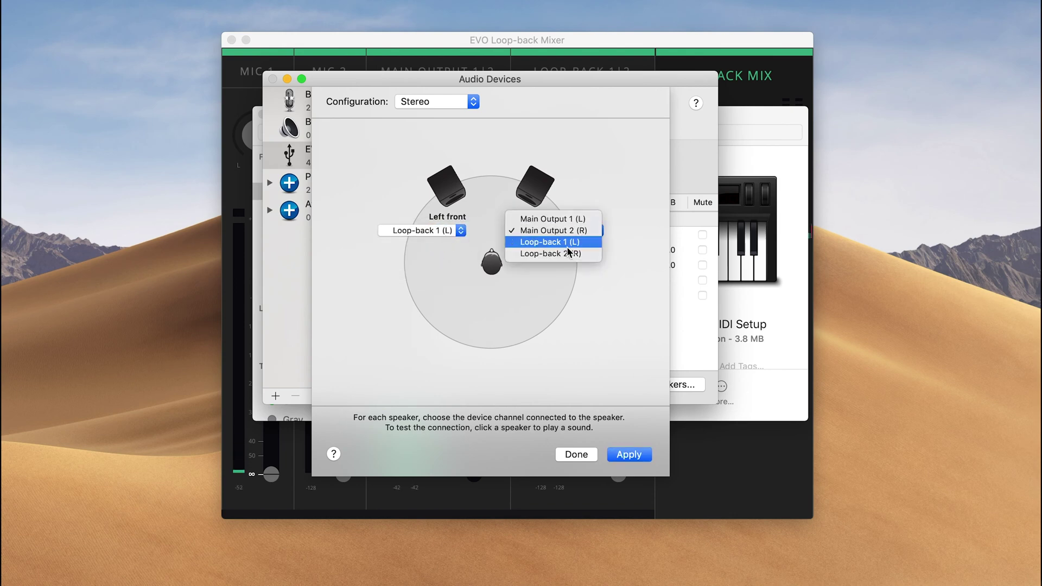
pyautogui.click(572, 255)
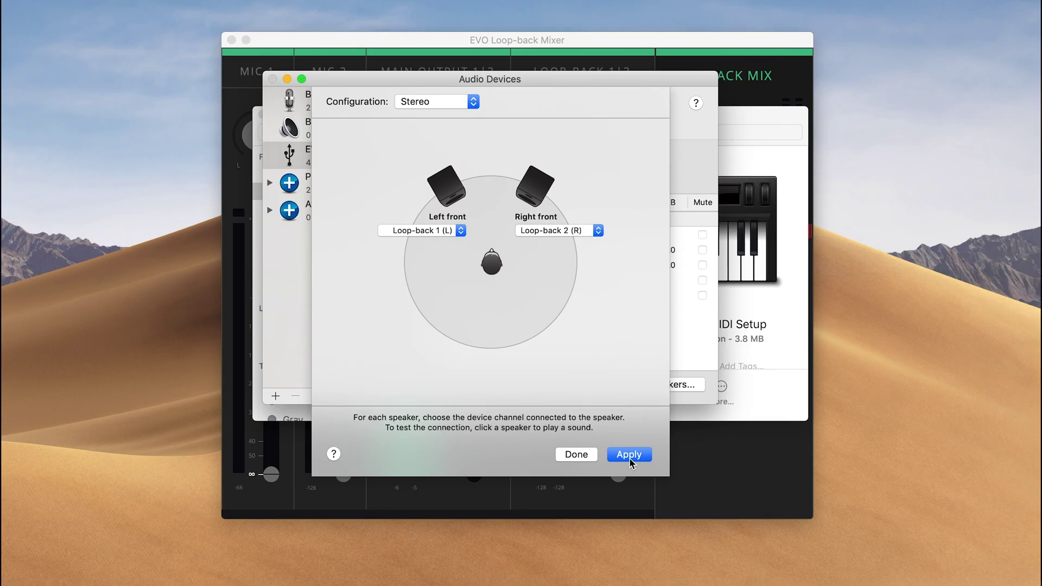
pyautogui.click(593, 455)
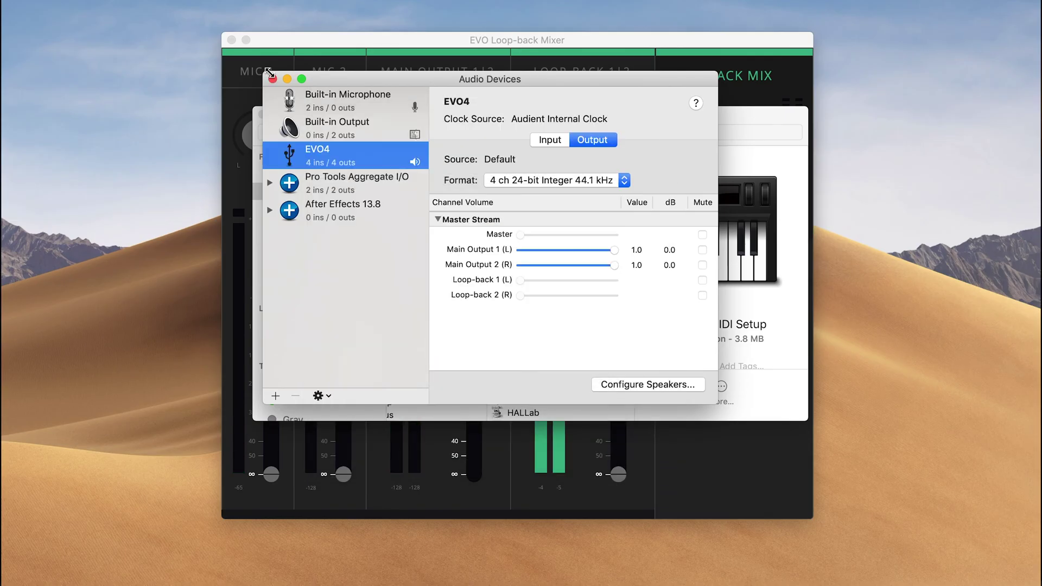
pyautogui.click(272, 78)
pyautogui.click(262, 115)
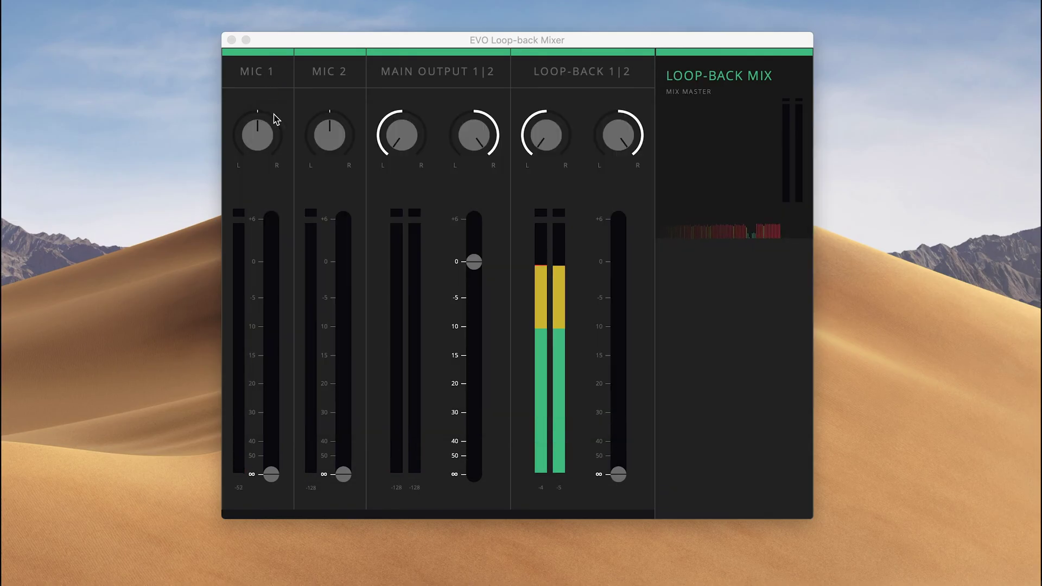
# - Pull the Main Output 1|2 fader from 0 dB down to about -20 dB
pyautogui.moveTo(472, 260); pyautogui.dragTo(460, 400)
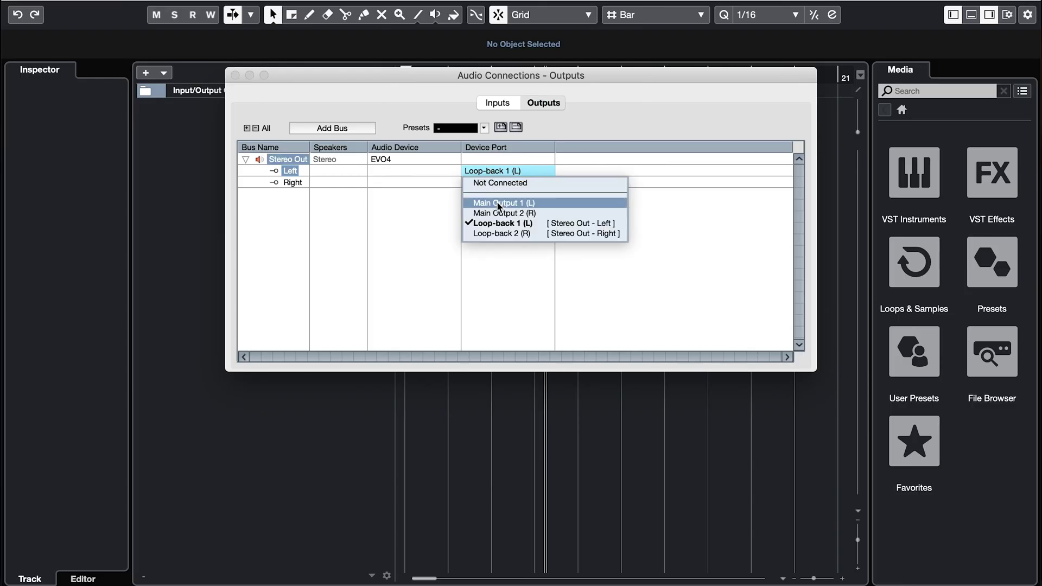
# - Set the Stereo Out left port to Main Output 1 (L) and choose the right output port
pyautogui.click(498, 204)
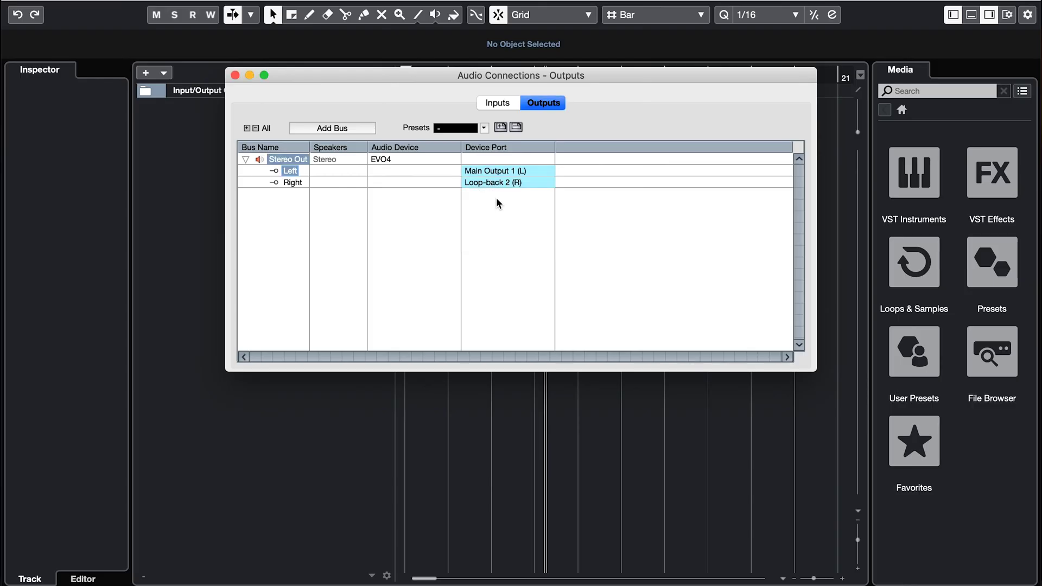
pyautogui.click(492, 183)
pyautogui.click(500, 222)
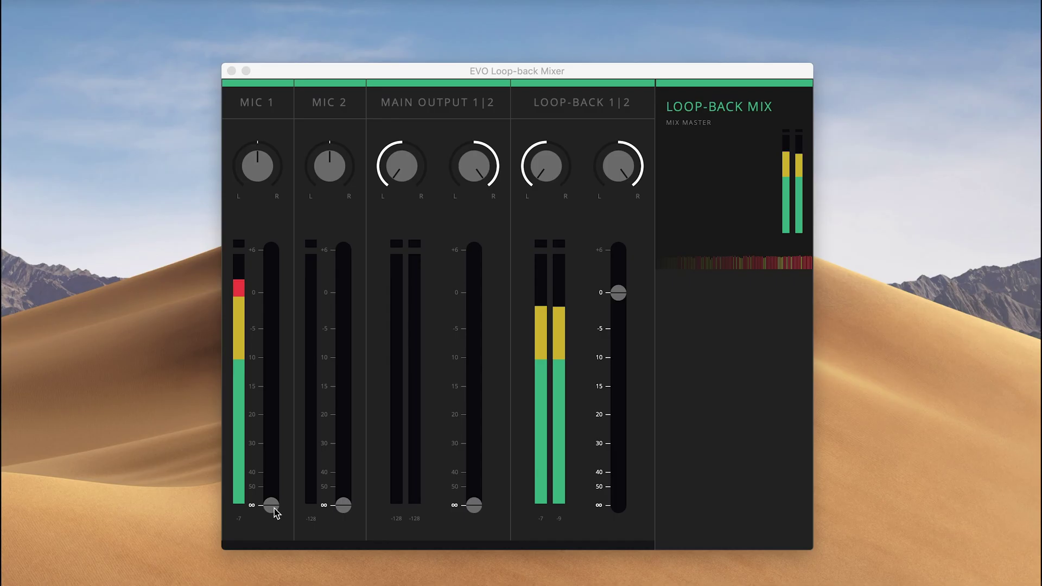
# - Raise the MIC 1 fader from -∞ toward 0 dB in the loop-back mix
pyautogui.moveTo(274, 509); pyautogui.dragTo(275, 485)
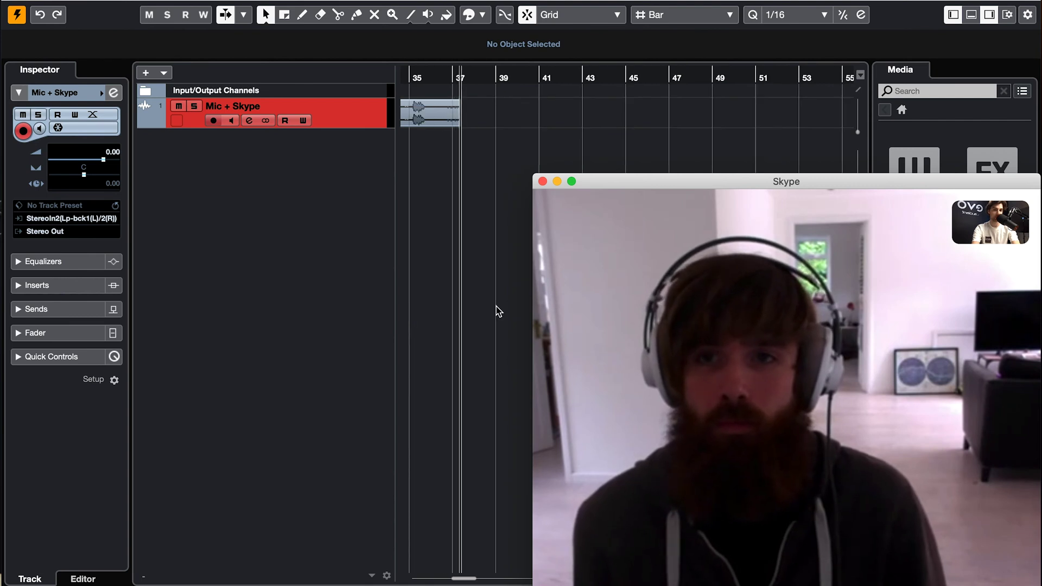
# - Cycle through the EVO loop-back mixer and Skype, then return to the Cubase project
pyautogui.press('super+Tab')
pyautogui.press('super+Tab')
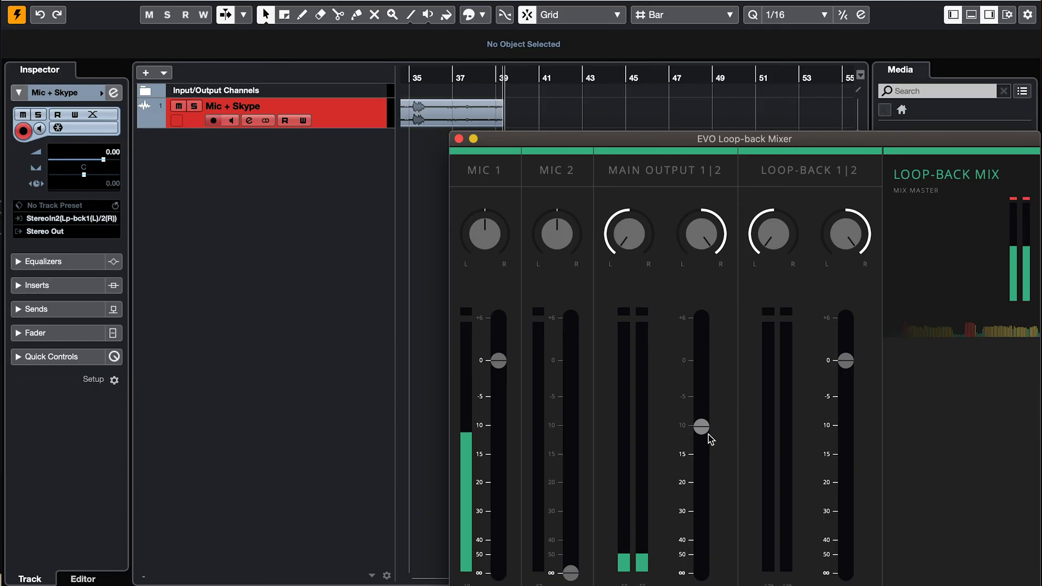
pyautogui.press('super+Tab')
pyautogui.press('super+Tab')
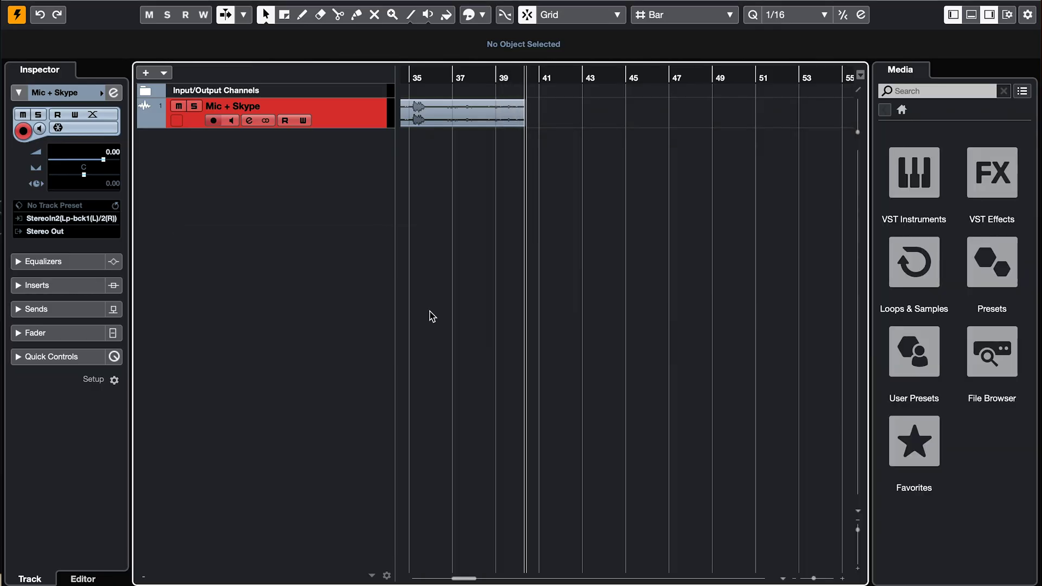
pyautogui.press('super+Tab')
pyautogui.click(430, 316)
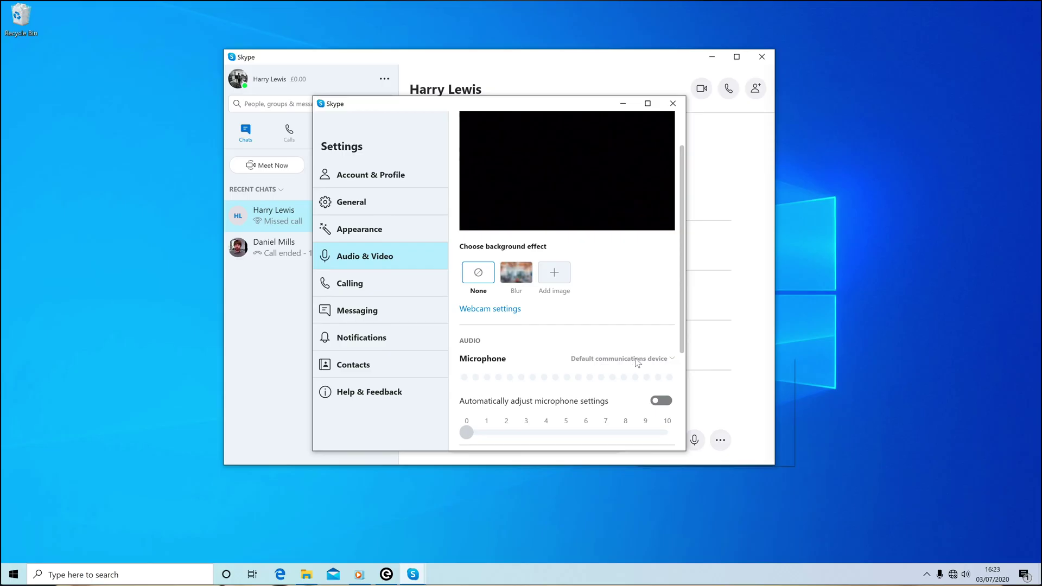
# - Choose Mic | Line | Instrument 1 (Audient EVO4) as Skype's microphone and keep speakers on Default communications device
pyautogui.click(624, 359)
pyautogui.click(688, 444)
pyautogui.scroll(-3, 584, 302)
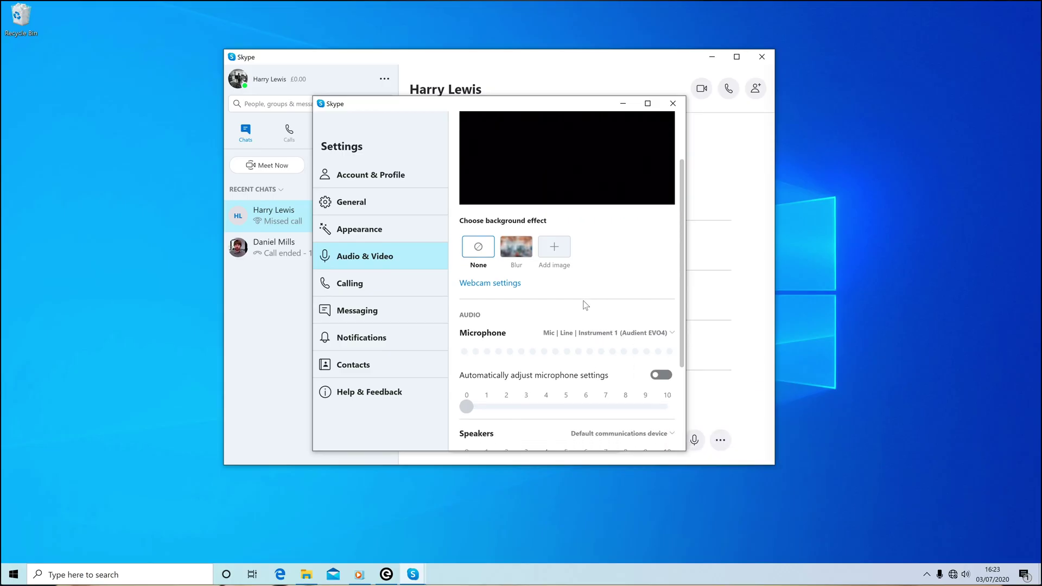
pyautogui.click(613, 380)
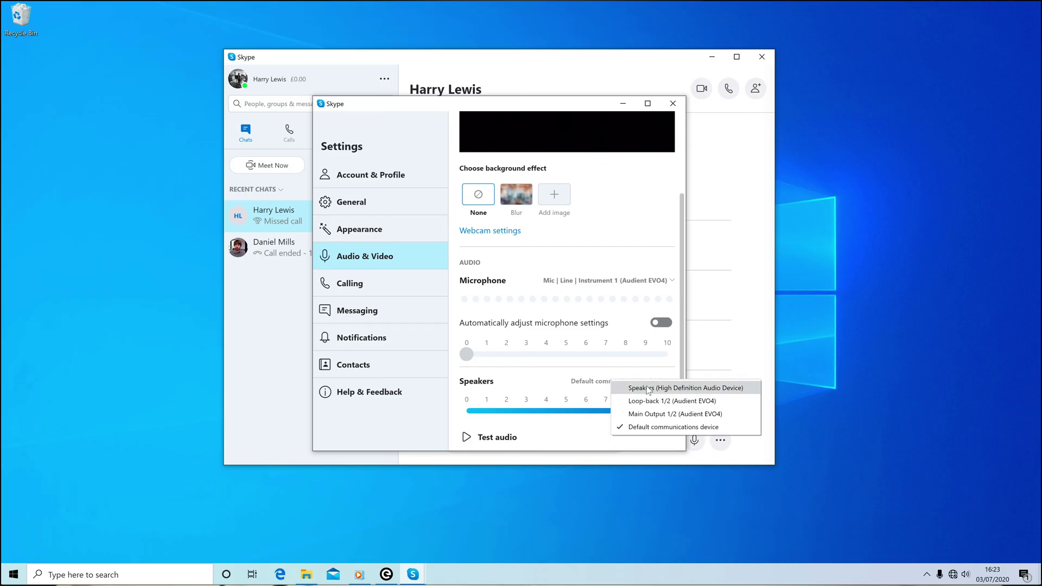
pyautogui.click(669, 423)
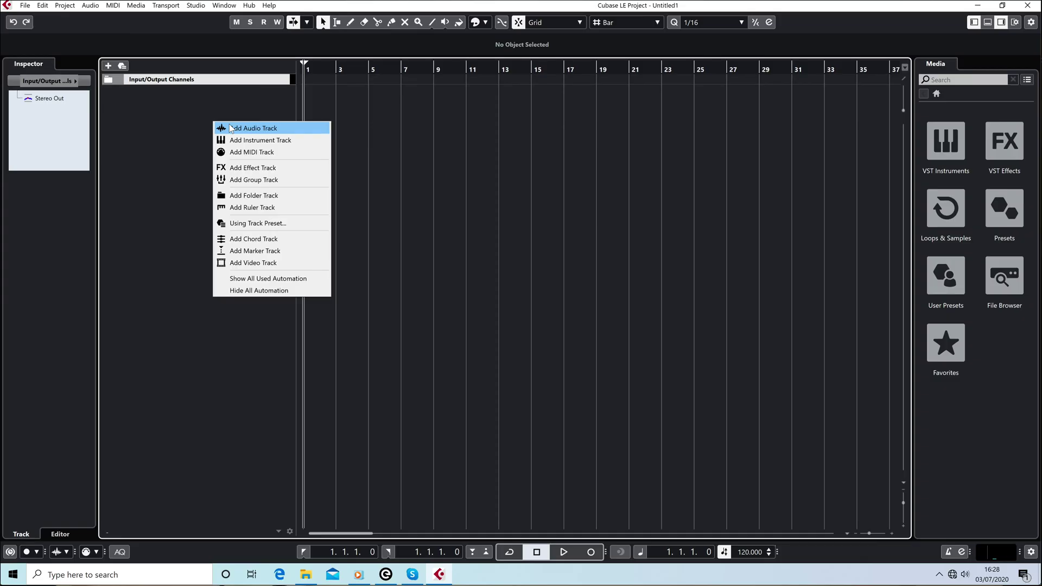
# - Add a stereo audio track named Computer Audio, fed from Loop-back 1 (L) / 2 (R)
pyautogui.click(231, 133)
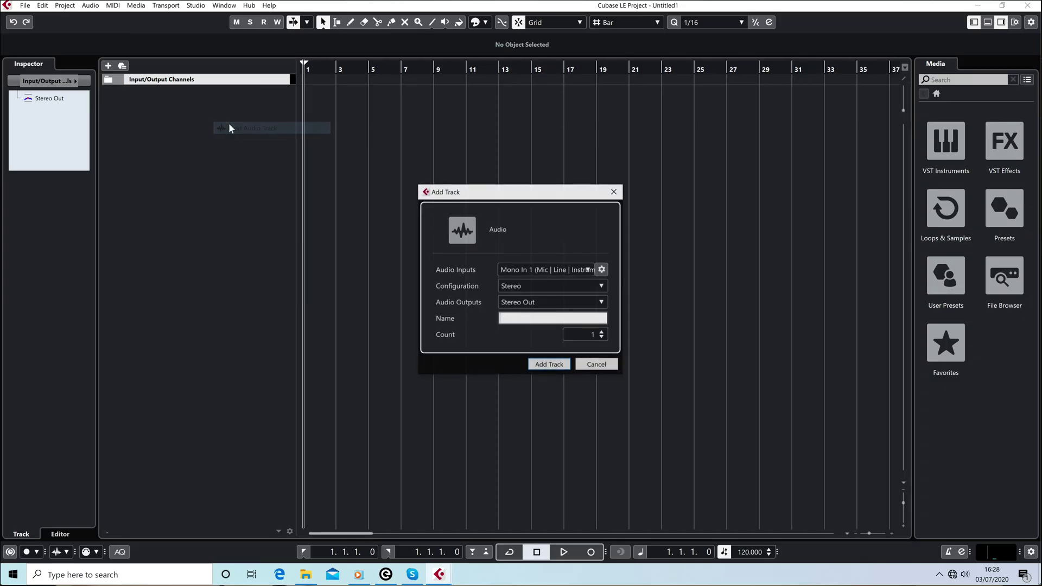
pyautogui.click(589, 269)
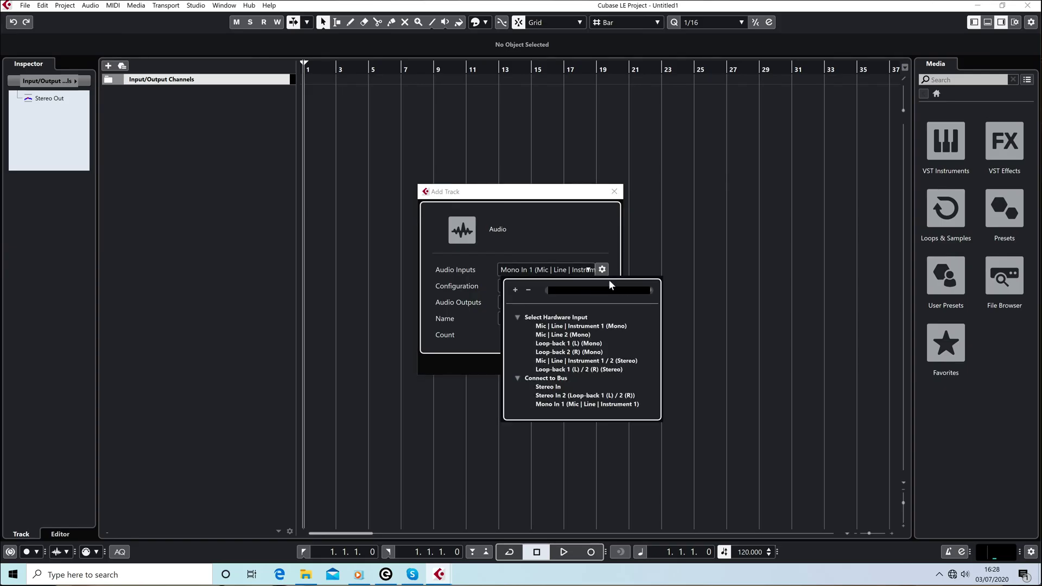
pyautogui.click(624, 369)
pyautogui.write('Computer Audio')
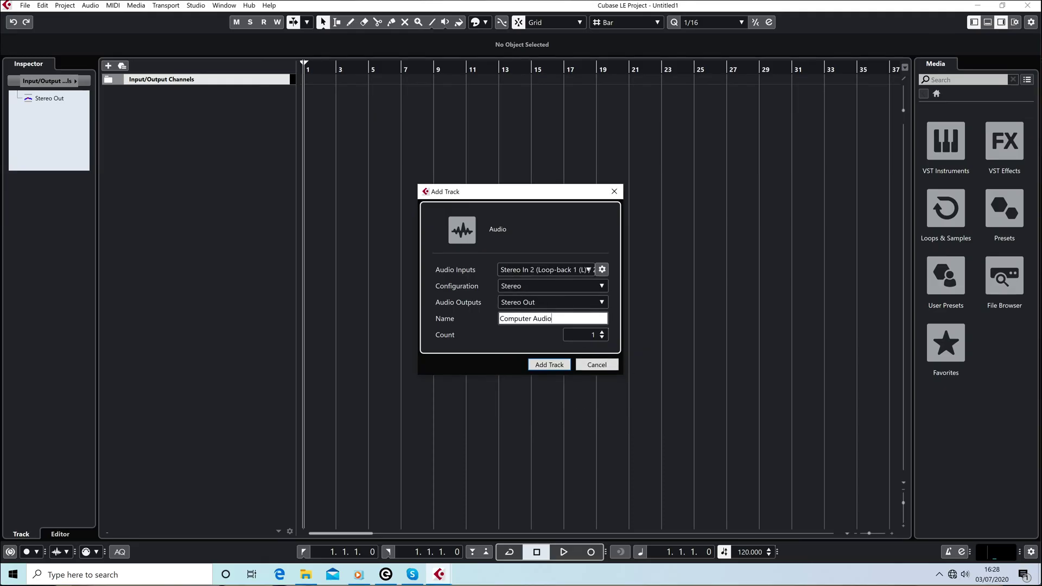
pyautogui.press('Return')
# - Add a second audio track named Mic, fed from Mic | Line | Instrument 1
pyautogui.rightClick(182, 239)
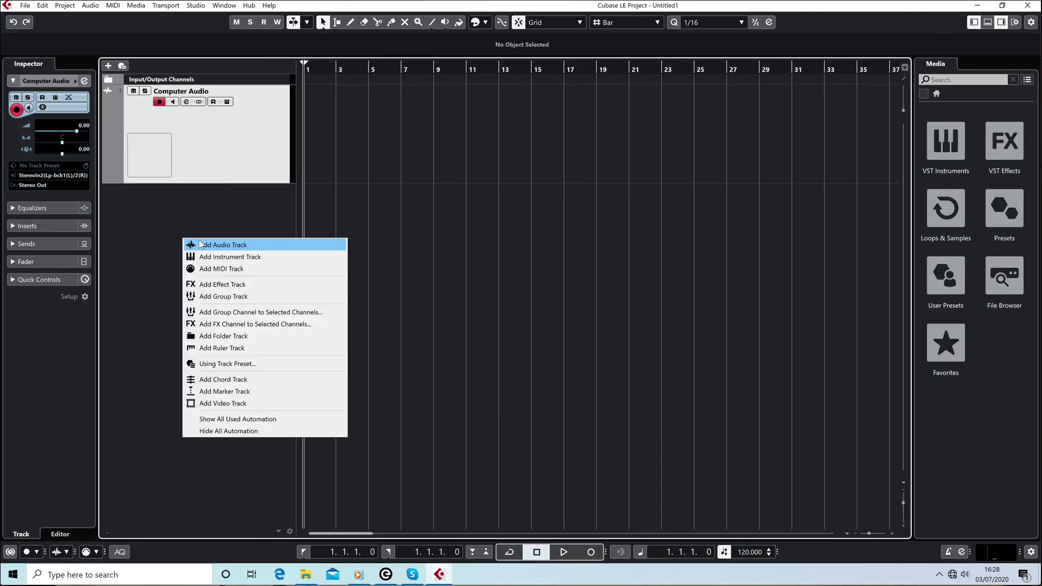
pyautogui.click(196, 243)
pyautogui.click(589, 270)
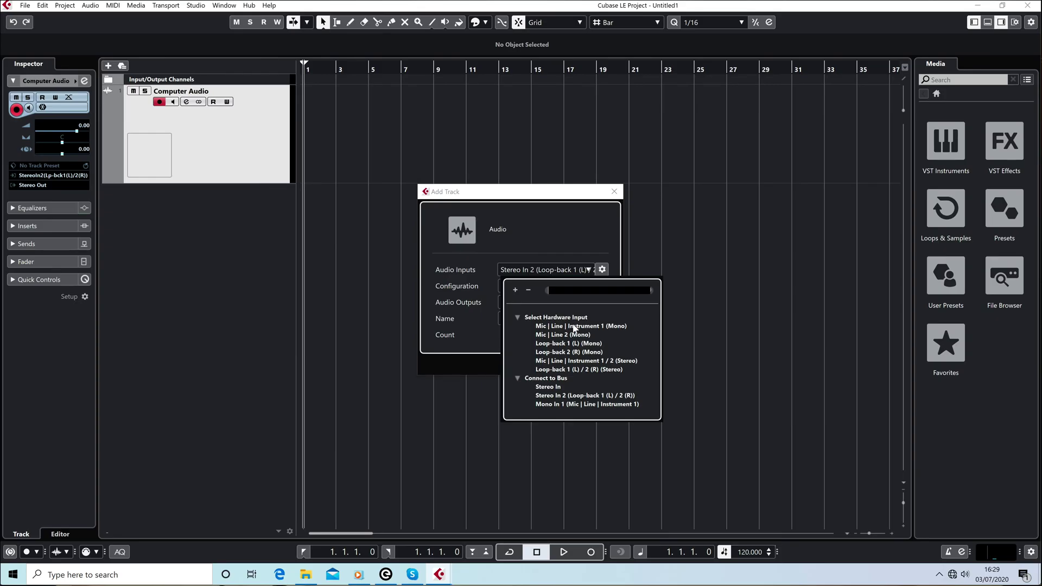
pyautogui.click(566, 327)
pyautogui.write('Mic')
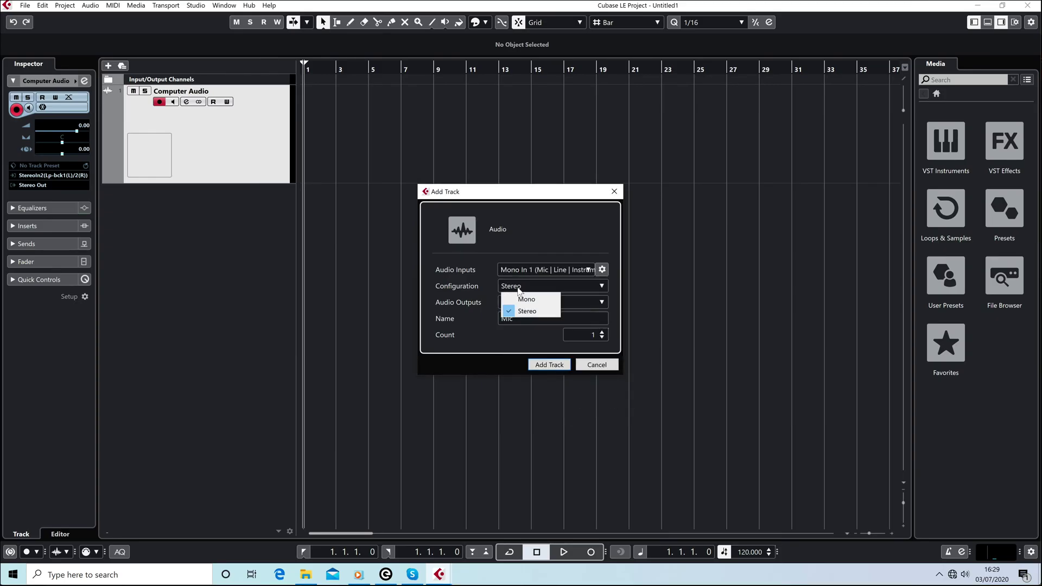
pyautogui.click(549, 365)
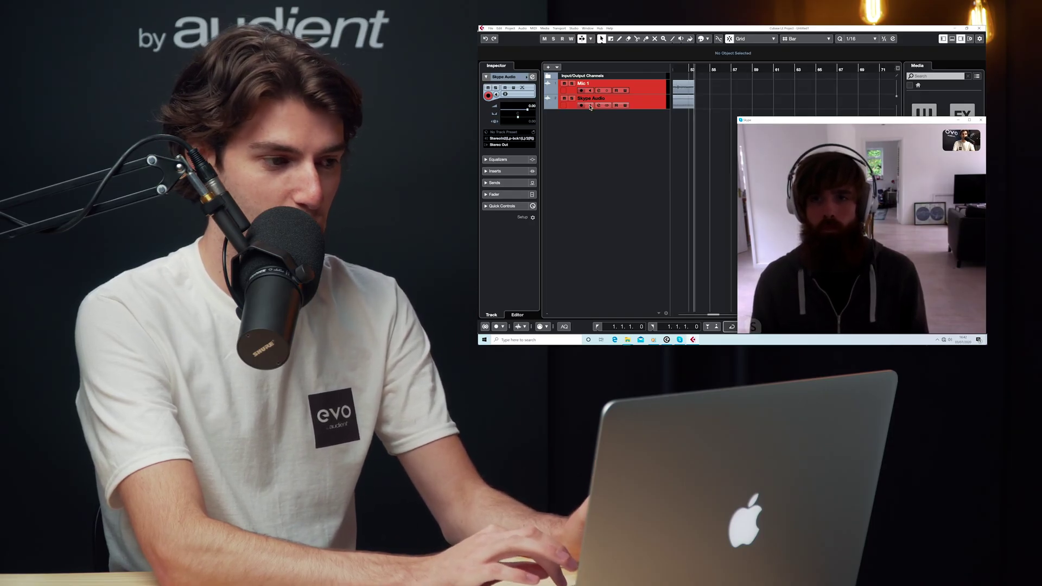
# - Switch from Cubase back to the Skype call window while Mic 1 and Skype Audio keep recording
pyautogui.click(591, 107)
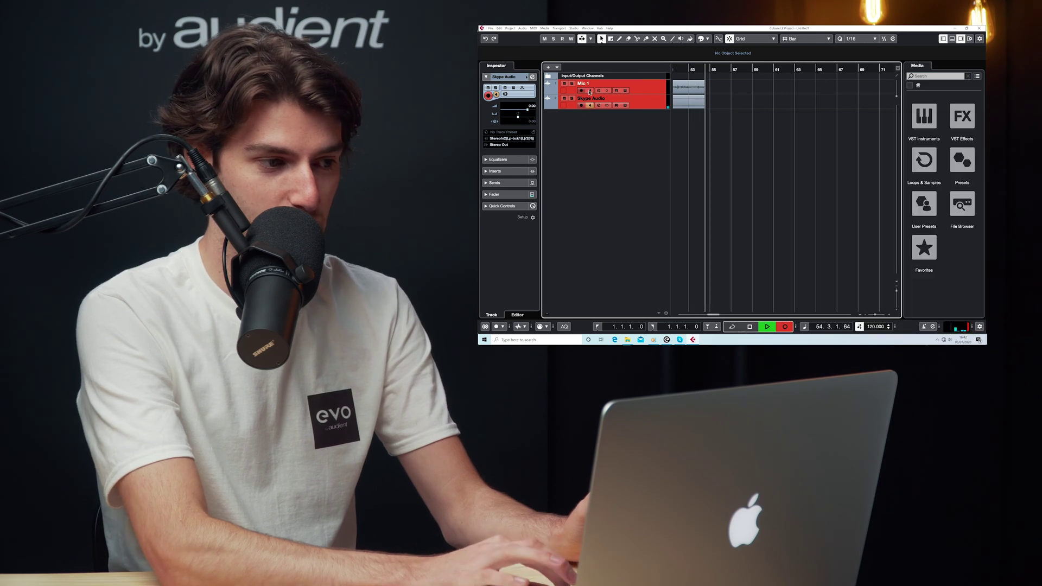
pyautogui.hotkey('alt', 'Tab')
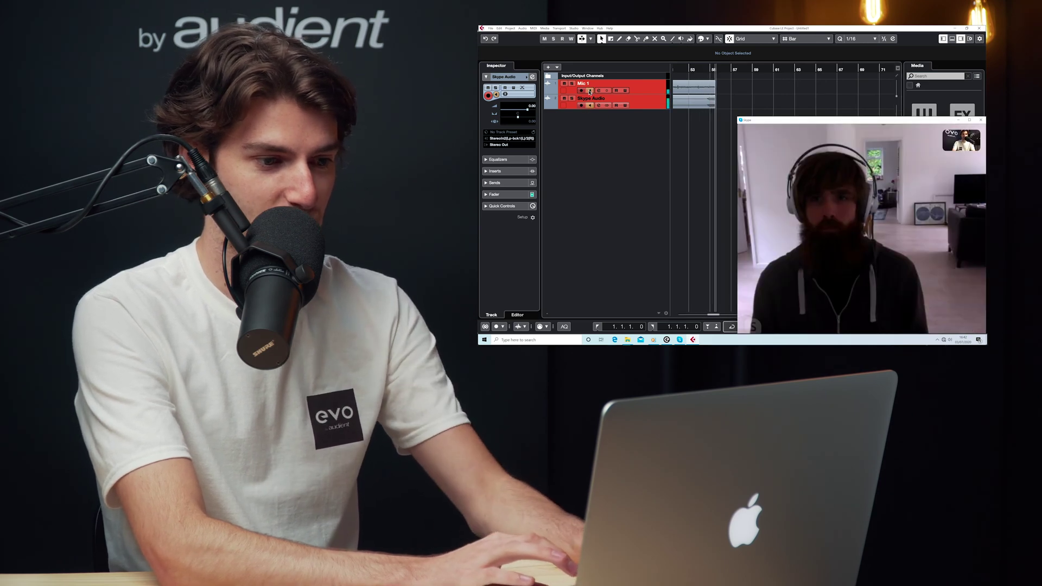